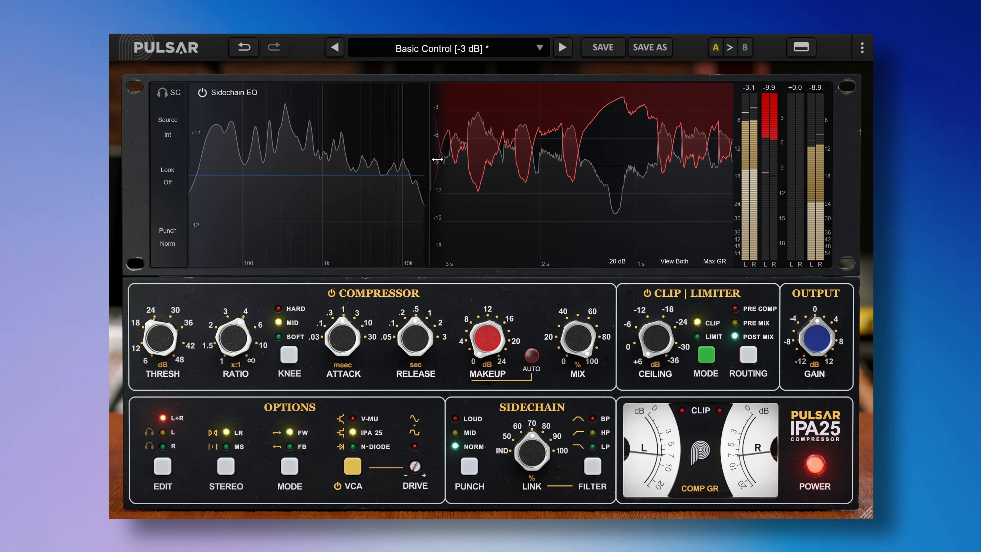
# - Browse the factory preset categories, including Mastering, Drums and Vocals
pyautogui.moveTo(437, 159); pyautogui.dragTo(453, 182)
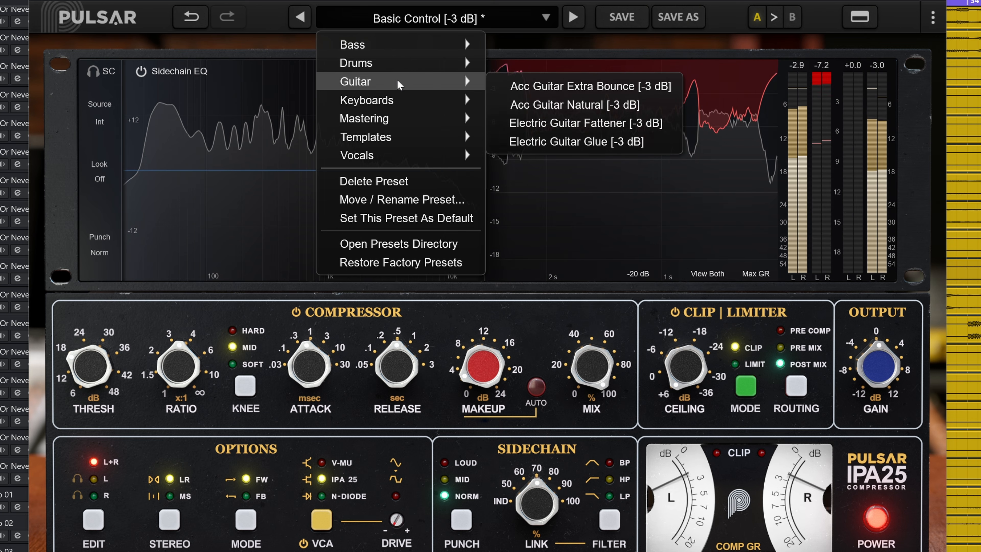
pyautogui.moveTo(410, 119)
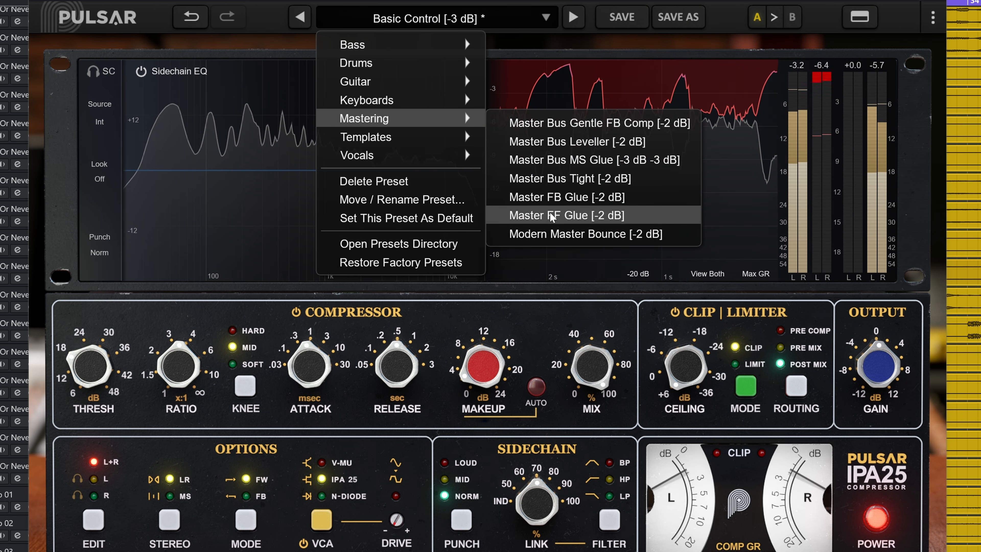
pyautogui.moveTo(424, 62)
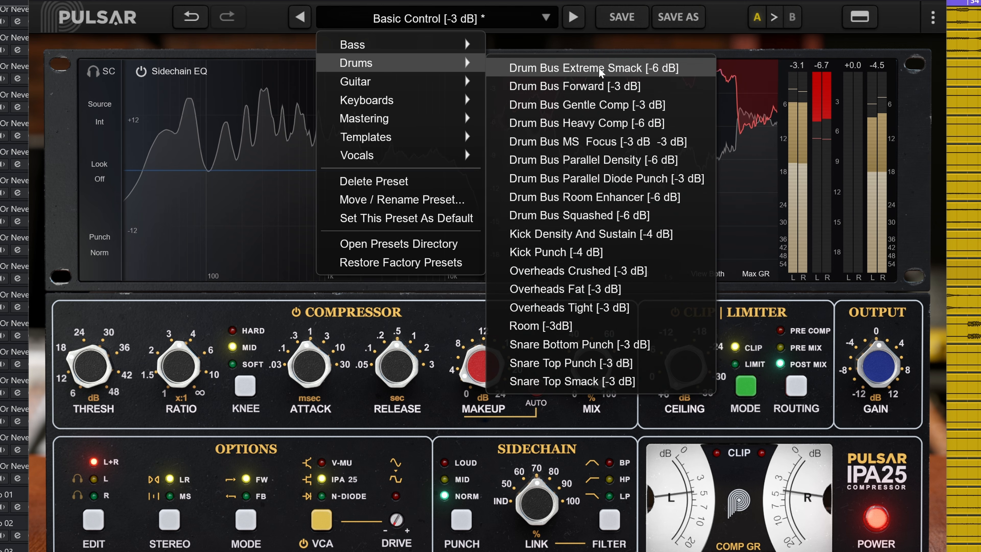
pyautogui.moveTo(424, 156)
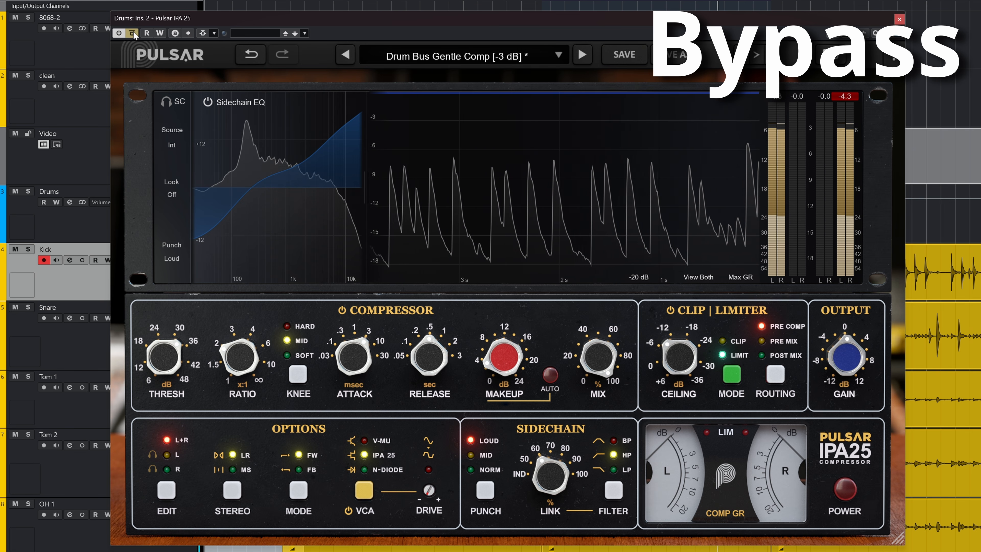
# - Play the drum section and compare the drum bus with the compressor bypassed and active
pyautogui.click(133, 33)
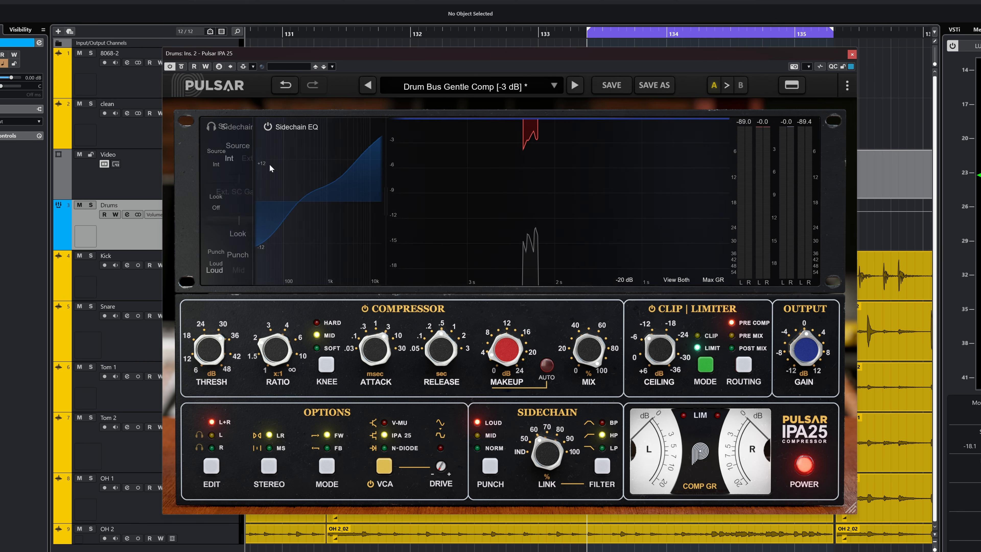
pyautogui.click(181, 68)
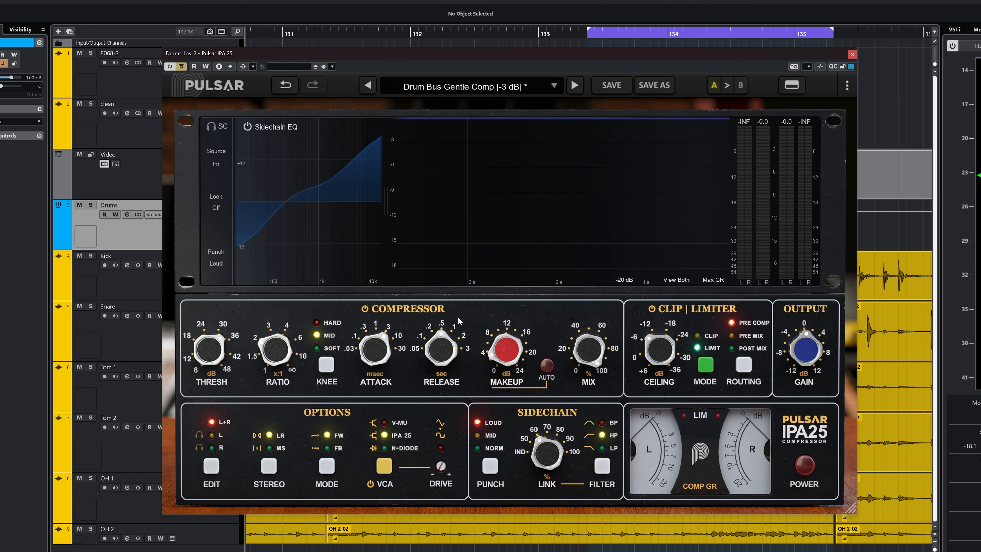
pyautogui.press('space')
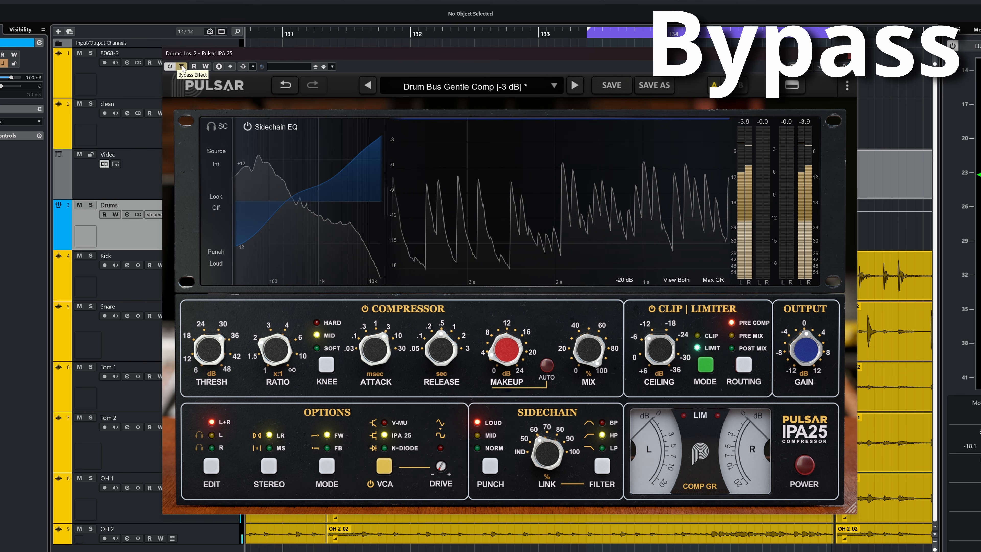
pyautogui.click(182, 67)
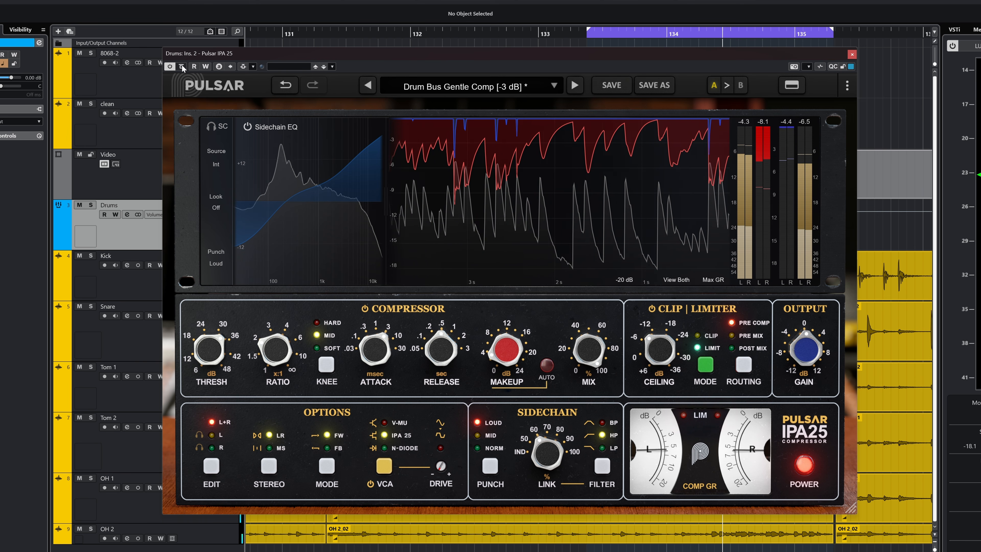
pyautogui.click(182, 67)
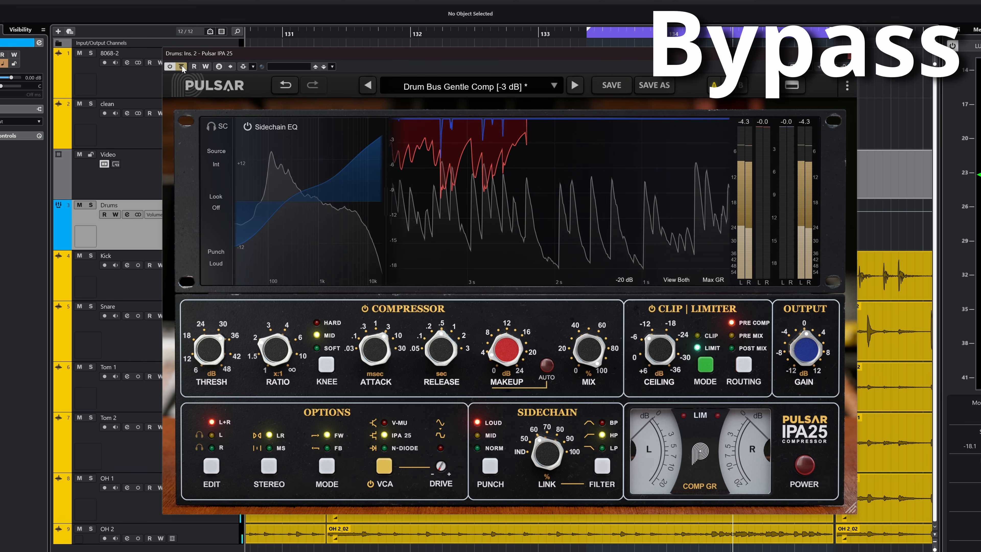
pyautogui.click(182, 67)
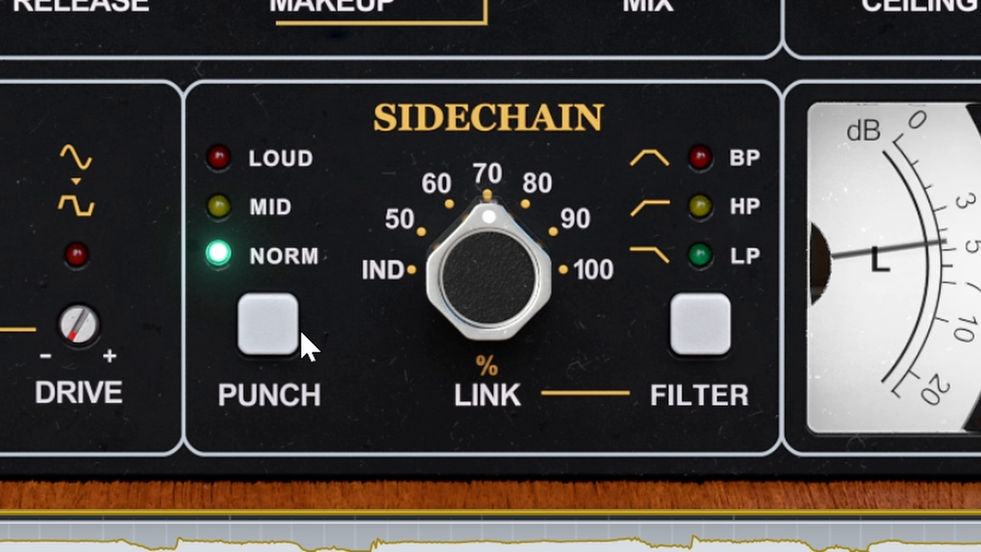
# - Set the sidechain Punch to Loud and step the link filter through its low-pass and high-pass options
pyautogui.click(281, 340)
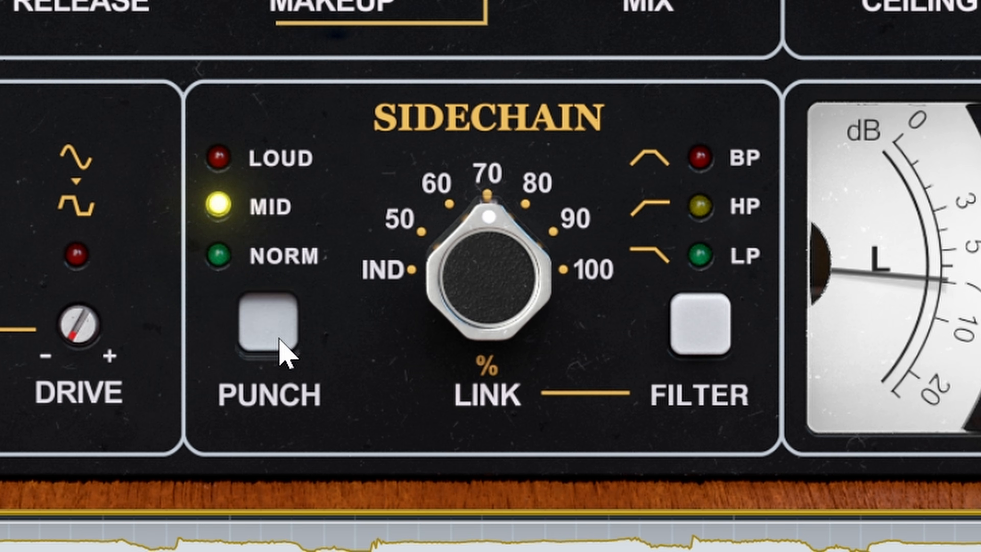
pyautogui.click(281, 340)
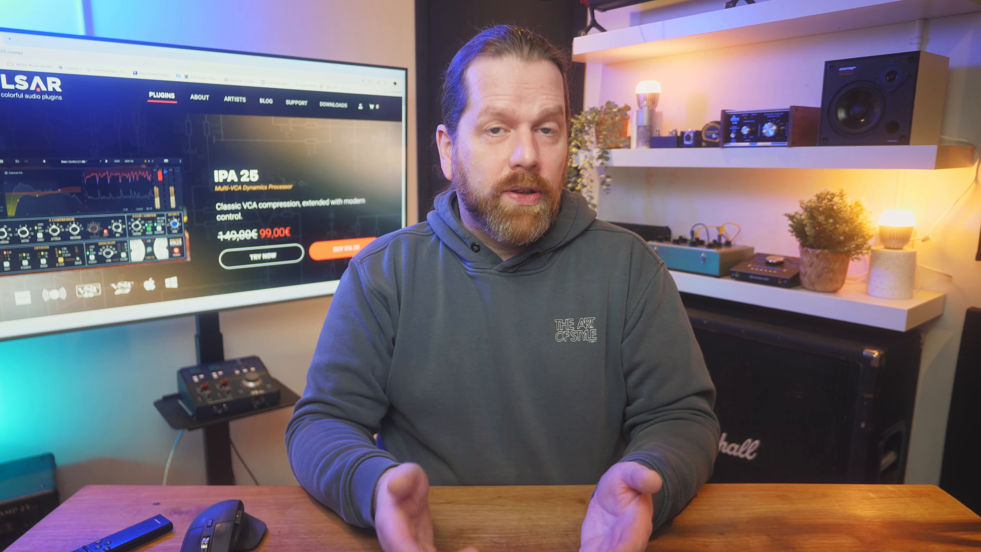
pyautogui.click(694, 343)
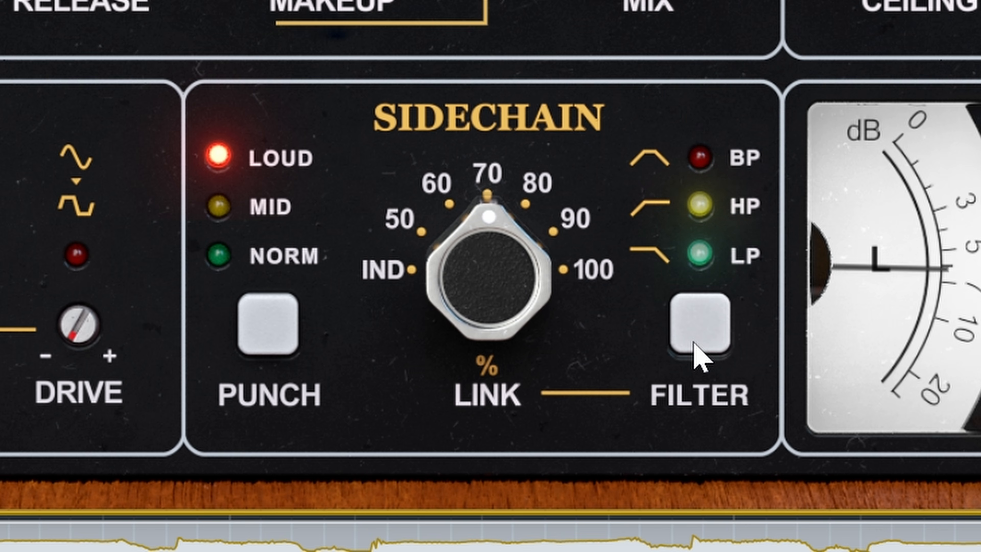
pyautogui.click(695, 343)
pyautogui.click(695, 344)
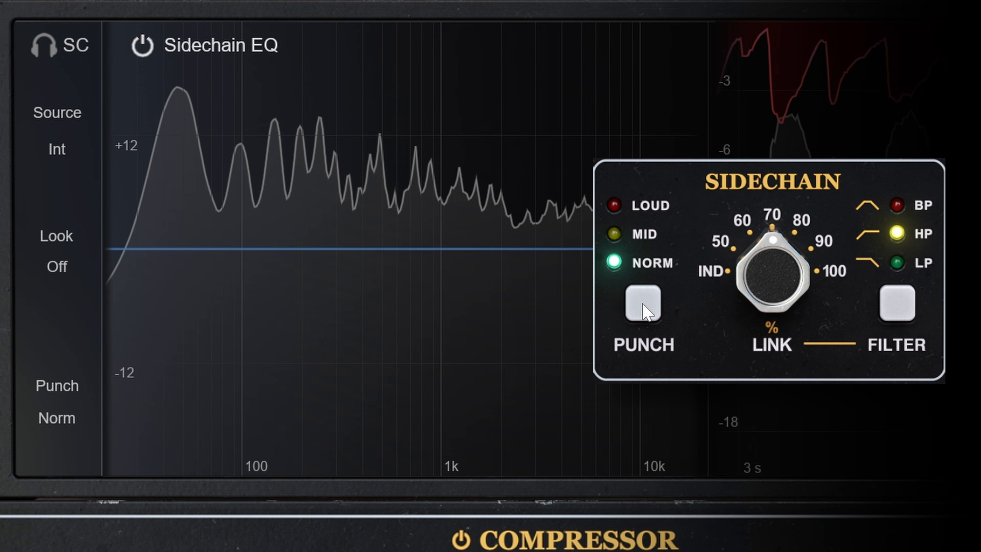
# - Cycle the sidechain Punch through Norm, Mid and Loud to compare their detector curves
pyautogui.click(643, 304)
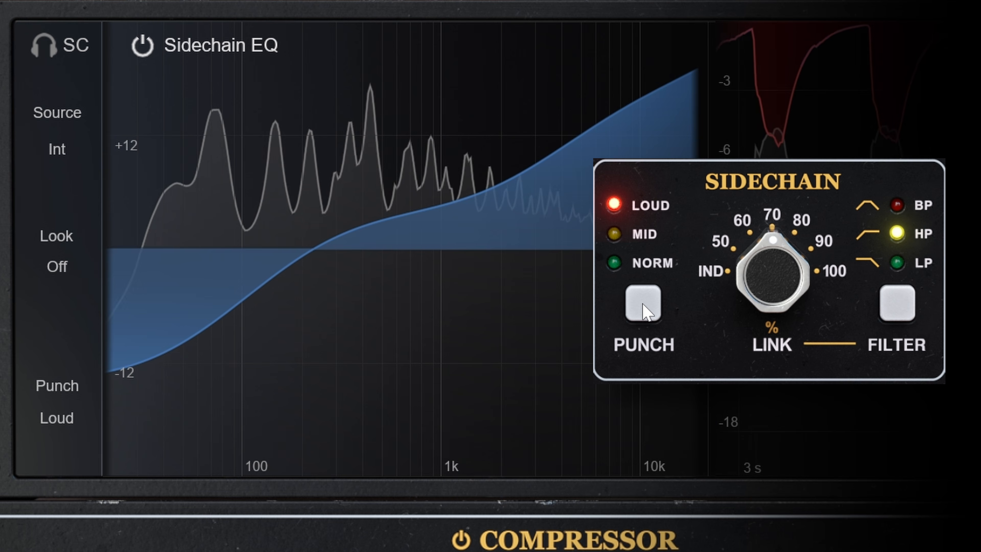
pyautogui.click(643, 304)
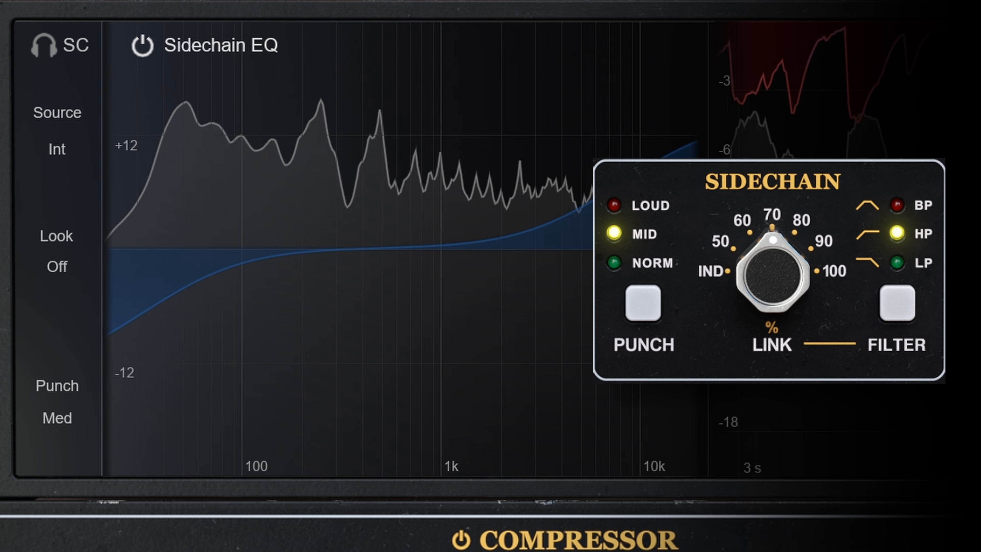
pyautogui.click(646, 306)
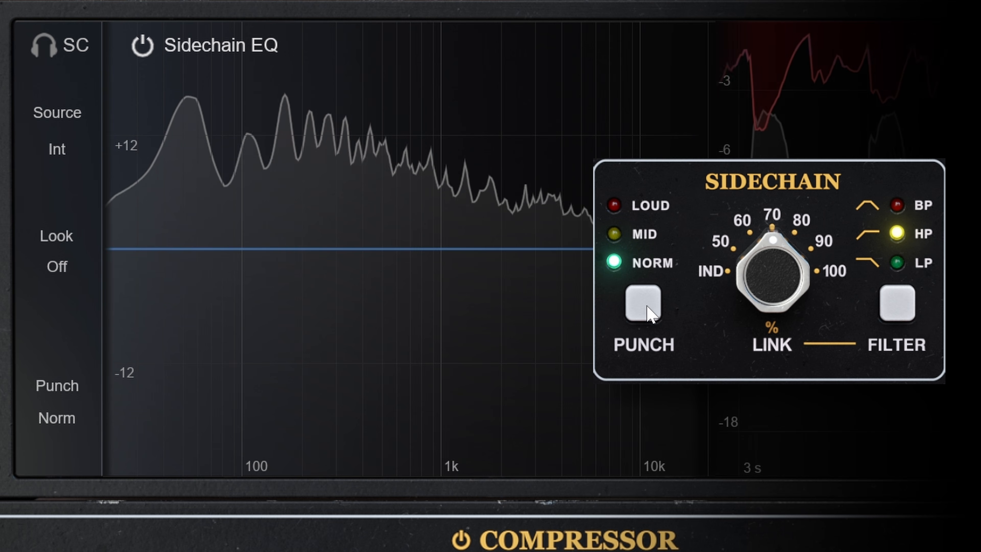
pyautogui.click(646, 309)
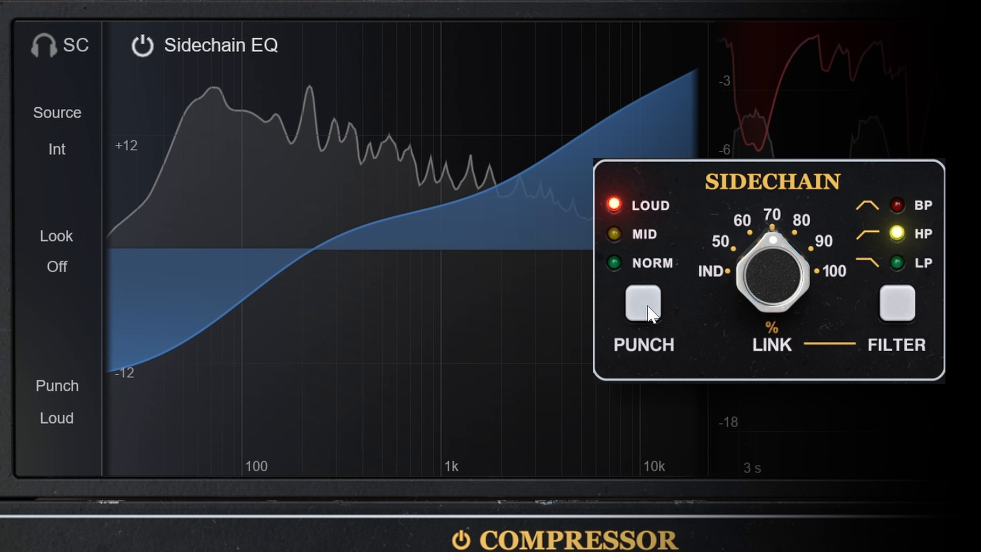
pyautogui.click(653, 315)
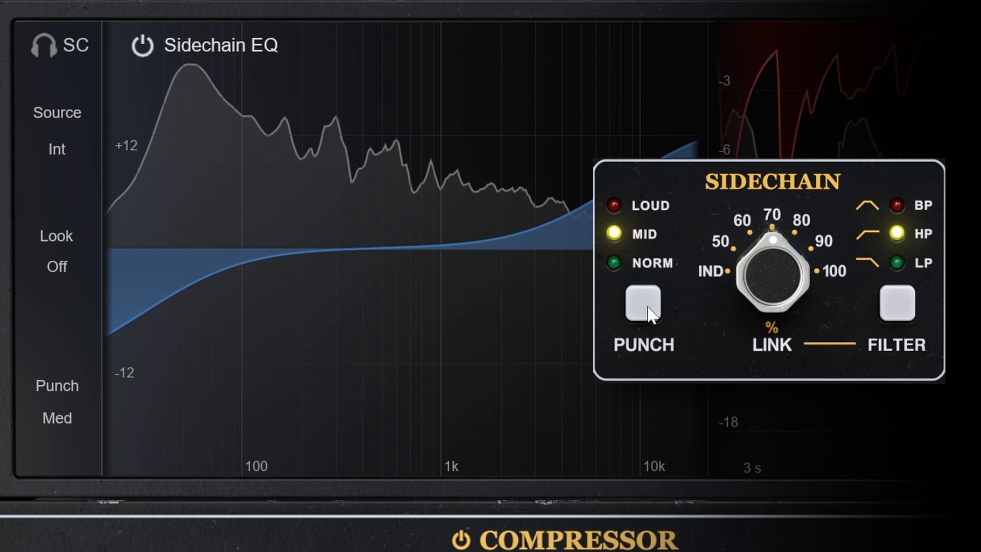
pyautogui.click(652, 315)
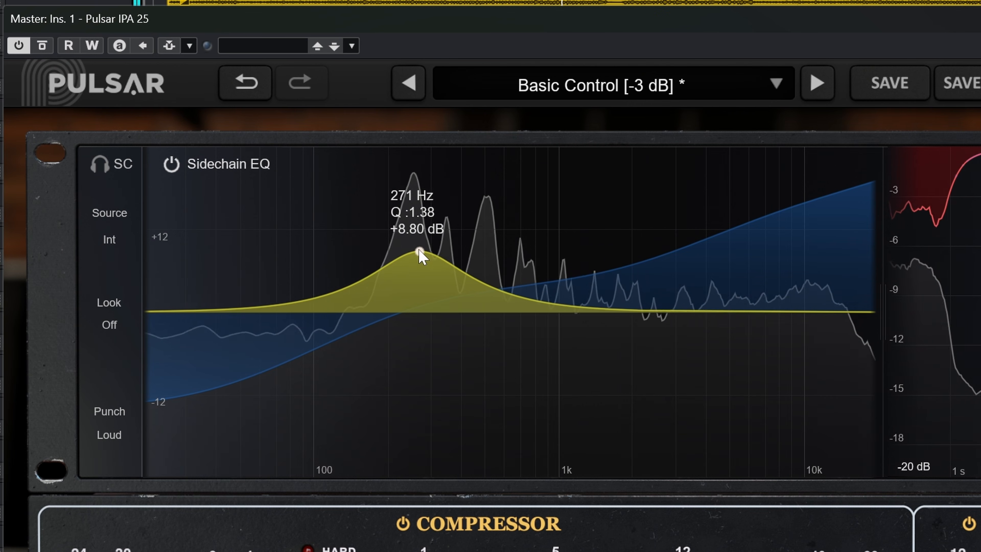
# - Cut the sidechain EQ bell to about -9 dB at 329 Hz and shape additional high and low bands around it
pyautogui.moveTo(416, 252); pyautogui.dragTo(443, 378)
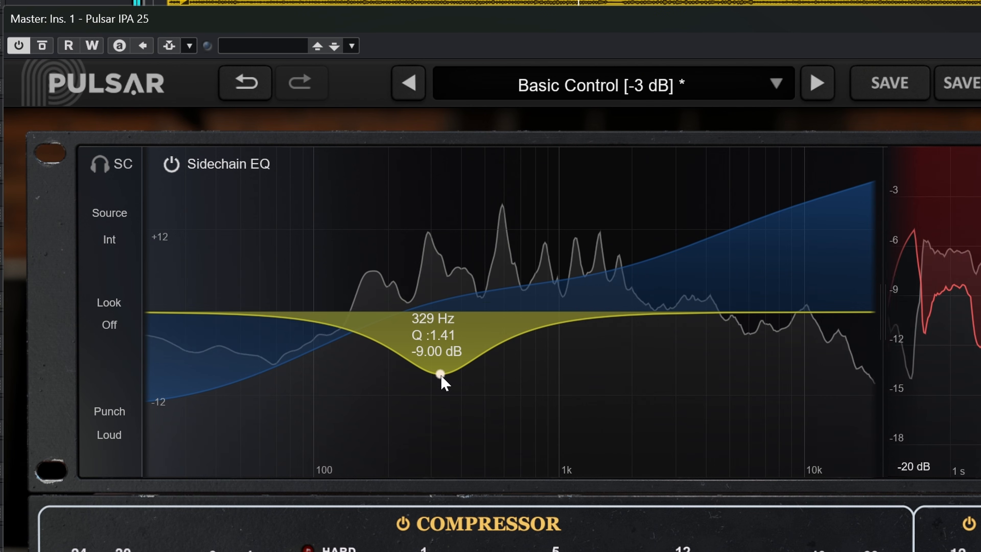
pyautogui.click(692, 322)
pyautogui.moveTo(694, 321); pyautogui.dragTo(762, 280)
pyautogui.moveTo(262, 309); pyautogui.dragTo(338, 243)
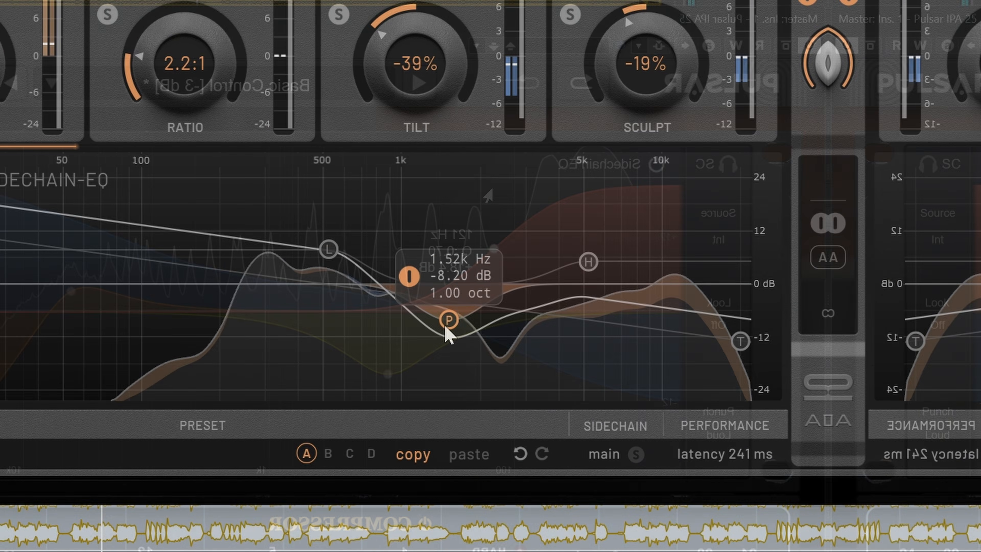
# - In the ADA plug-in, reposition the peak band and a high-frequency band of the sidechain EQ
pyautogui.moveTo(446, 328); pyautogui.dragTo(456, 186)
pyautogui.moveTo(740, 262); pyautogui.dragTo(692, 350)
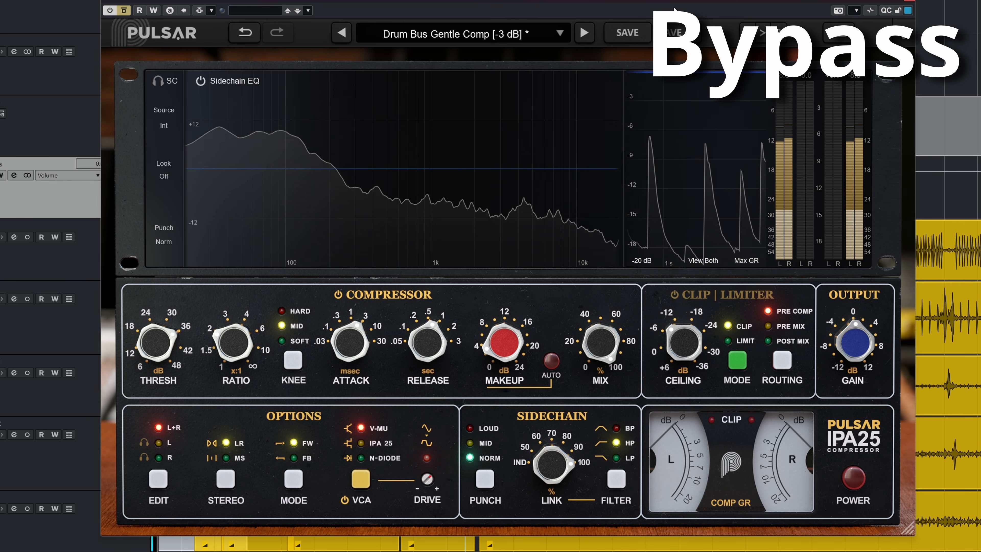
# - Take the drum bus compressor out of bypass and raise the sidechain Punch through Mid to Loud
pyautogui.click(124, 11)
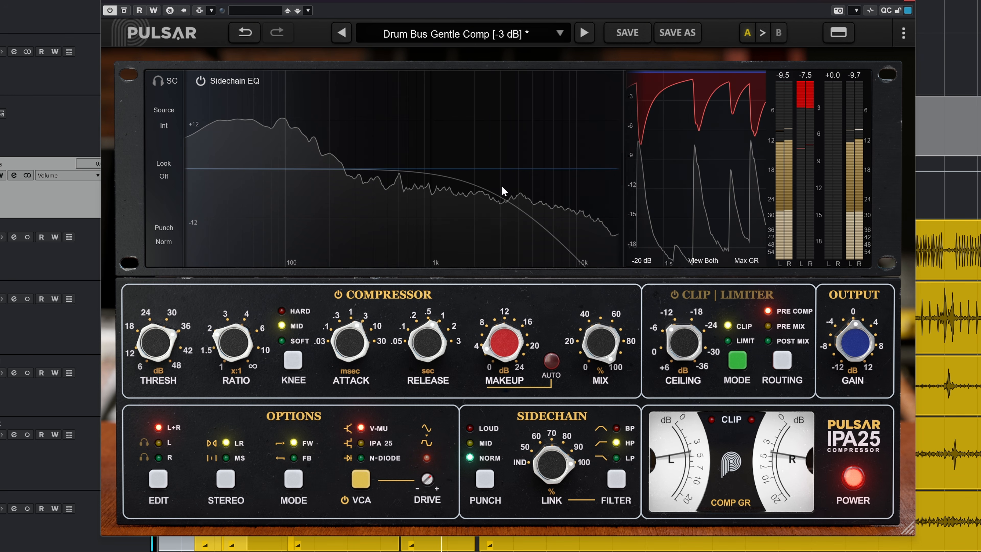
pyautogui.click(485, 483)
pyautogui.click(485, 481)
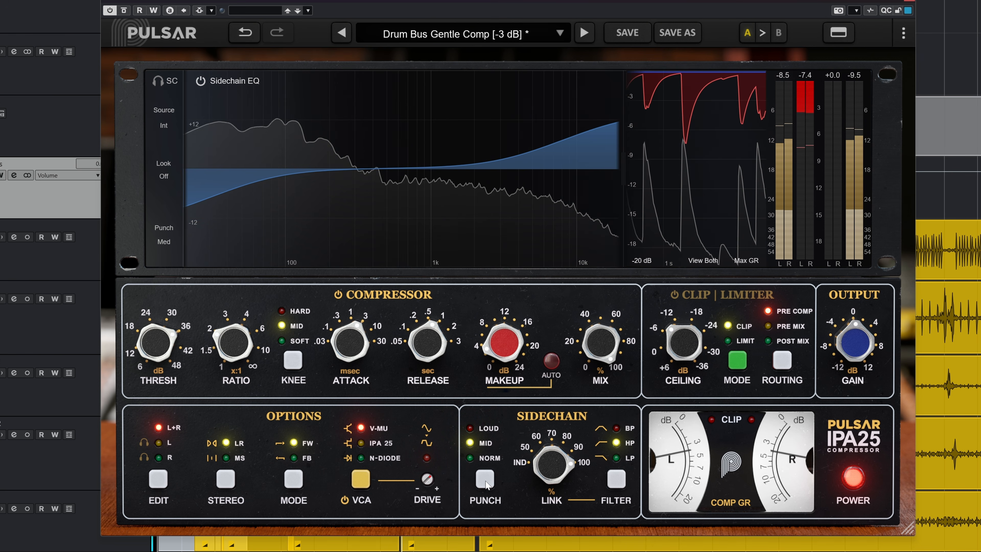
pyautogui.click(485, 481)
pyautogui.click(485, 481)
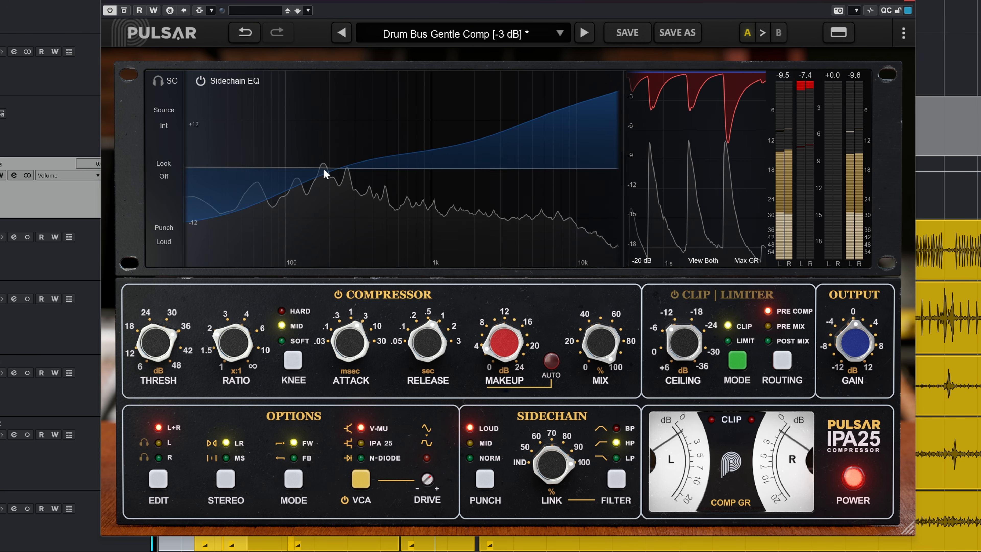
# - Shape the sidechain EQ with a 12 dB/oct high-pass at about 141.6 Hz and a strong bell boost above it, and set the release to 0.12 sec
pyautogui.moveTo(305, 180)
pyautogui.mouseDown()
pyautogui.moveTo(324, 173)
pyautogui.moveTo(309, 170)
pyautogui.mouseUp()
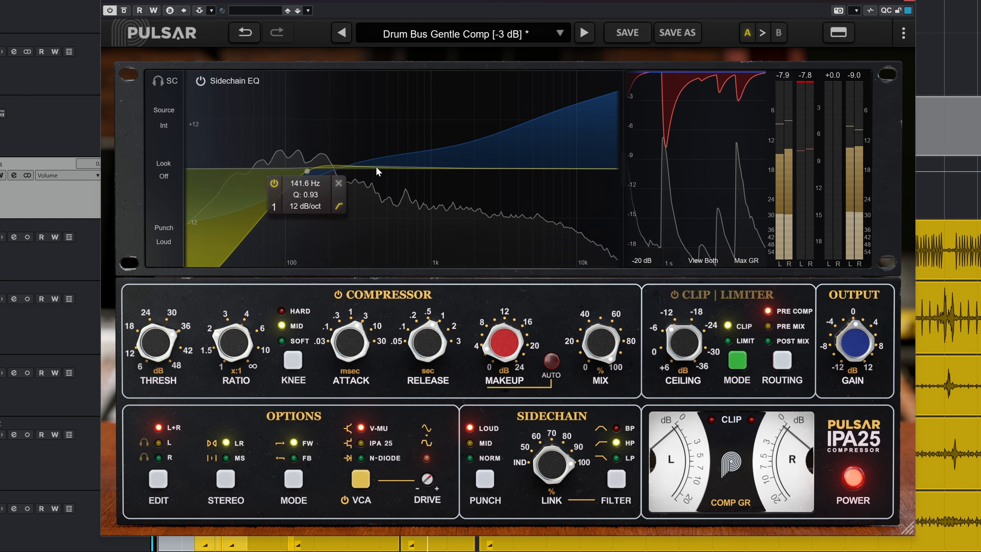
pyautogui.moveTo(429, 169); pyautogui.dragTo(326, 79)
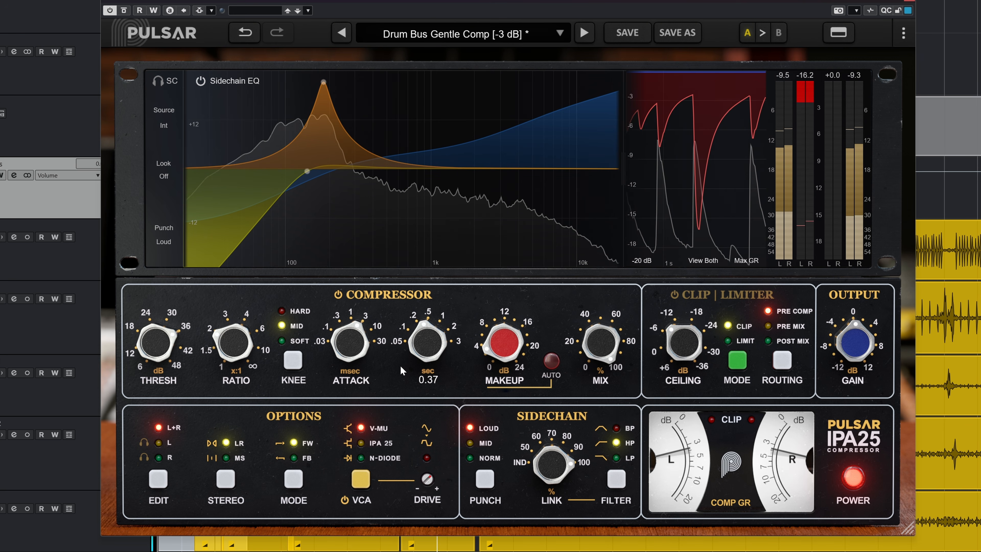
pyautogui.moveTo(393, 382); pyautogui.dragTo(383, 395)
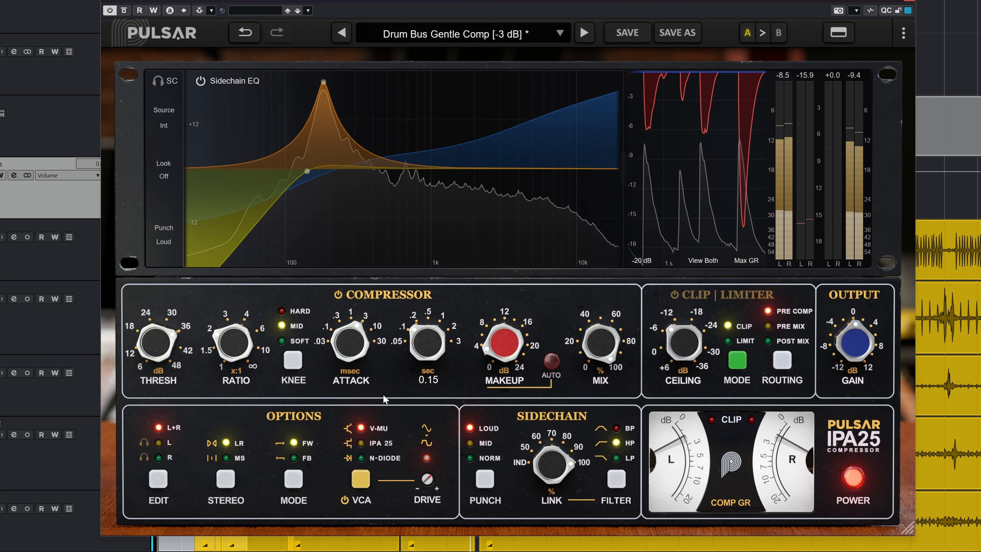
pyautogui.moveTo(418, 357); pyautogui.dragTo(415, 360)
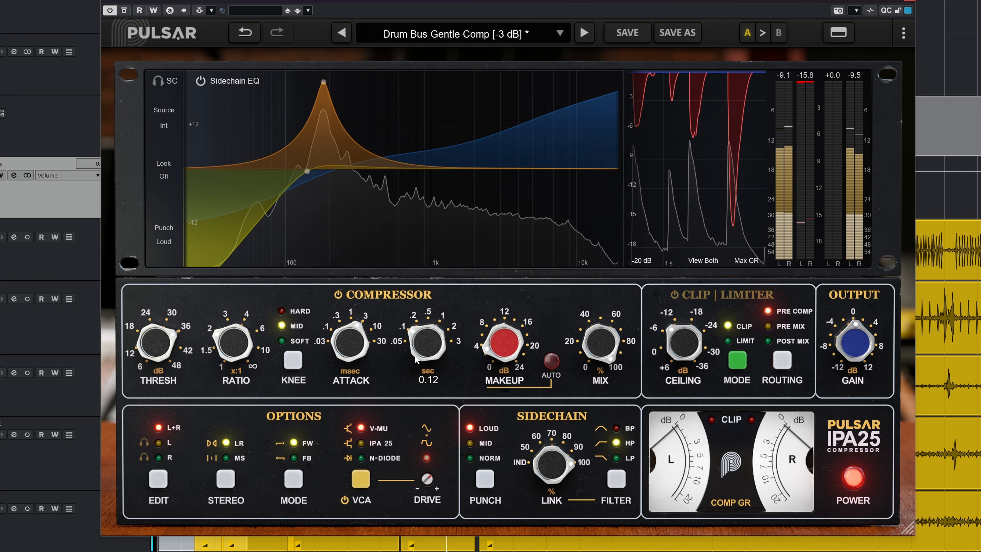
# - Compare the drums with the sidechain EQ off and on, and with the whole compressor bypassed and active
pyautogui.click(200, 81)
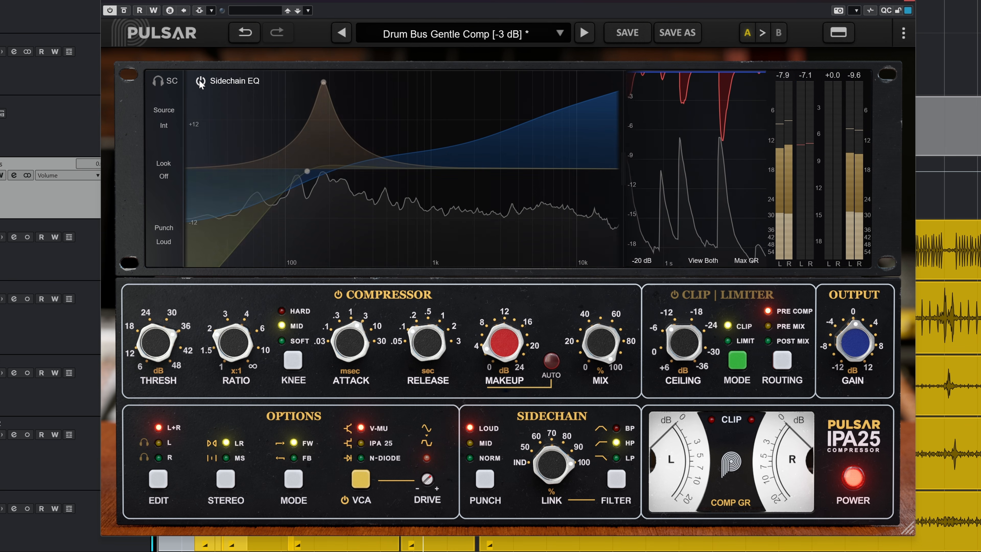
pyautogui.click(200, 81)
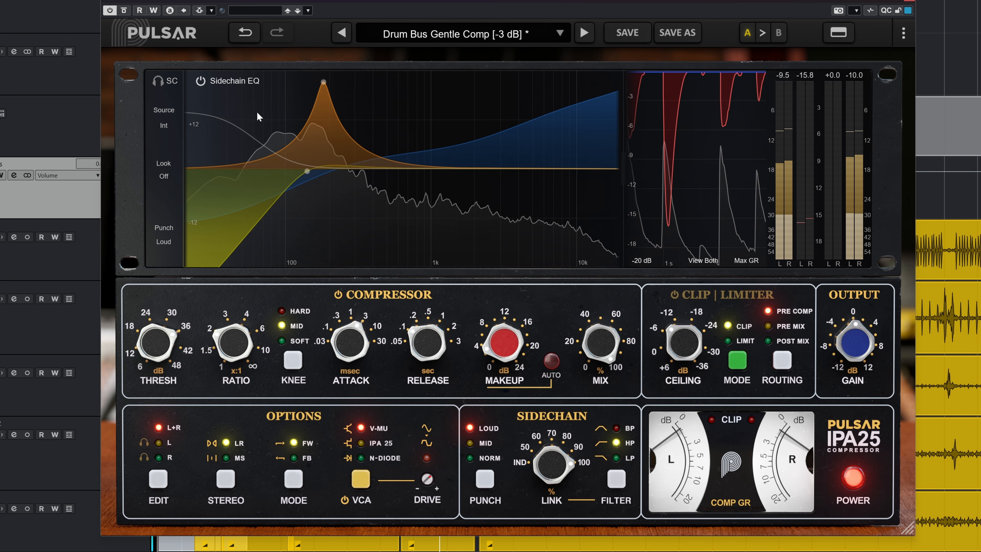
pyautogui.click(110, 11)
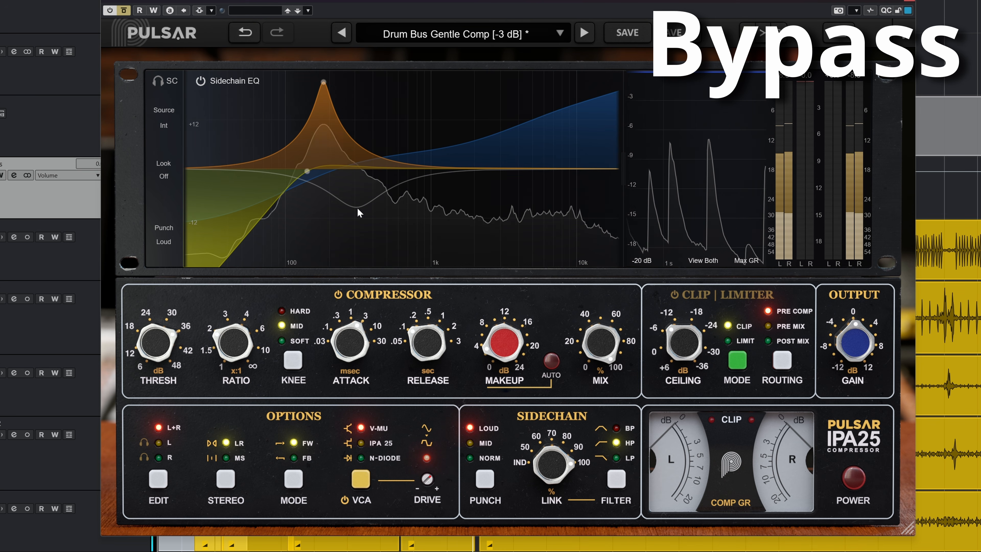
pyautogui.click(124, 11)
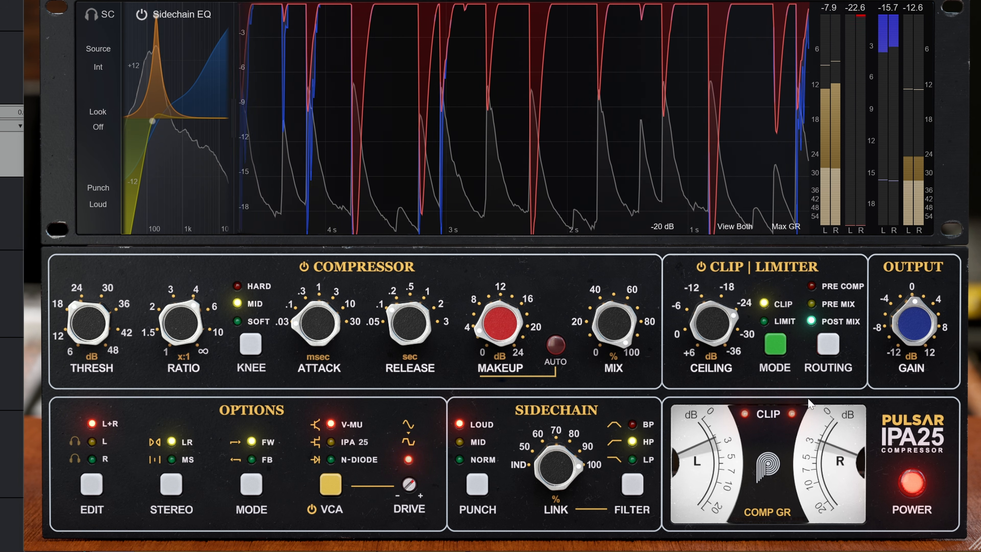
# - Set the Clip/Limiter ceiling to about -18 dB
pyautogui.moveTo(711, 322); pyautogui.dragTo(711, 355)
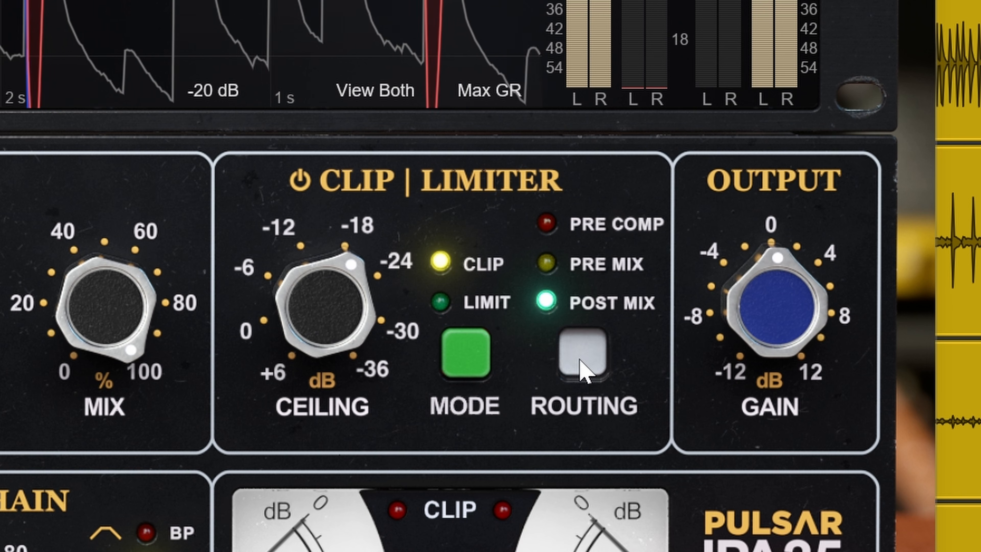
# - Cycle the drum bus clipper's routing through Pre Comp and Pre Mix to compare the positions by ear
pyautogui.click(581, 360)
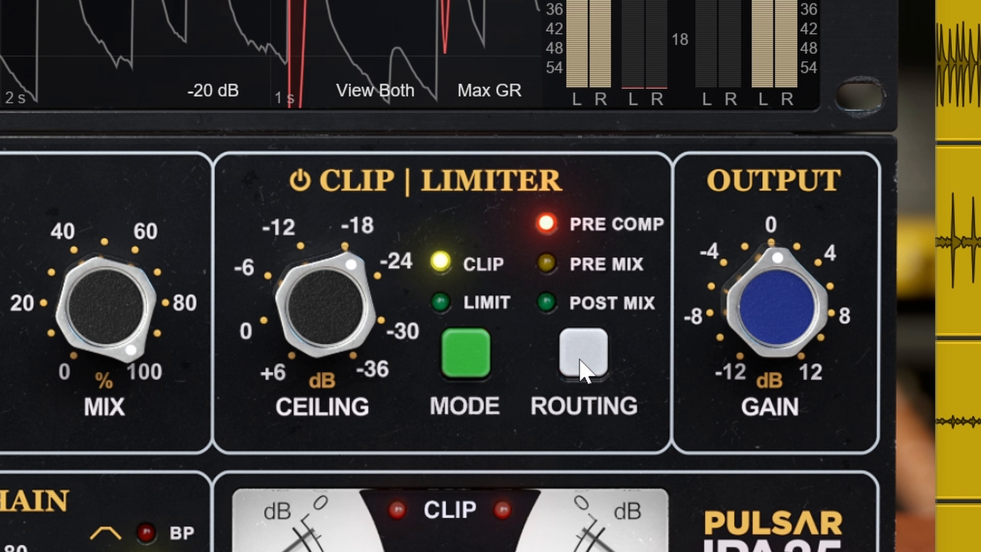
pyautogui.click(582, 361)
pyautogui.click(582, 363)
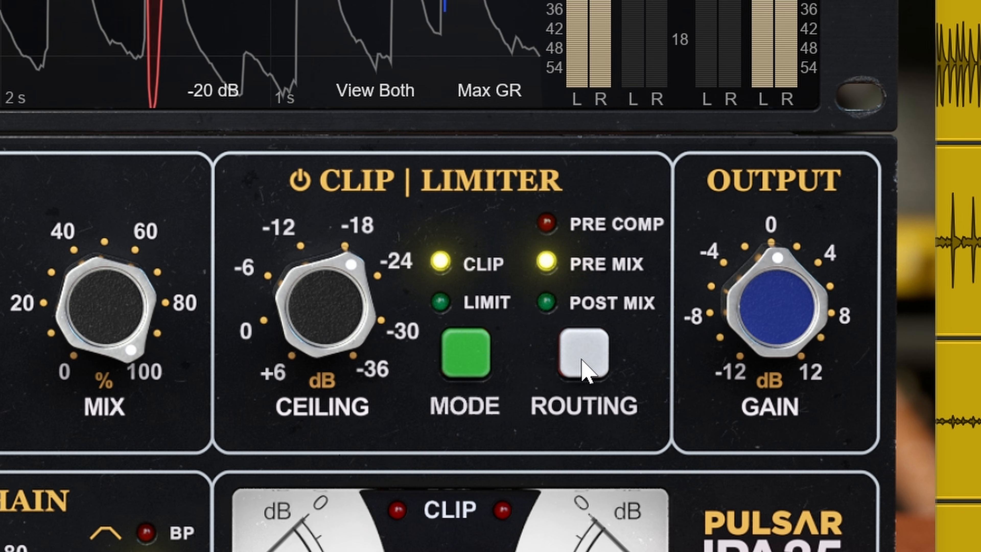
pyautogui.click(582, 364)
# - Compare the Clip and Limit modes by ear across the clip/limiter's routing positions
pyautogui.click(488, 363)
pyautogui.click(495, 362)
pyautogui.click(495, 362)
pyautogui.click(576, 349)
pyautogui.click(576, 349)
pyautogui.click(576, 349)
pyautogui.click(576, 349)
pyautogui.click(577, 349)
pyautogui.click(577, 349)
pyautogui.click(577, 350)
pyautogui.click(577, 350)
pyautogui.click(577, 350)
pyautogui.click(578, 350)
pyautogui.click(580, 350)
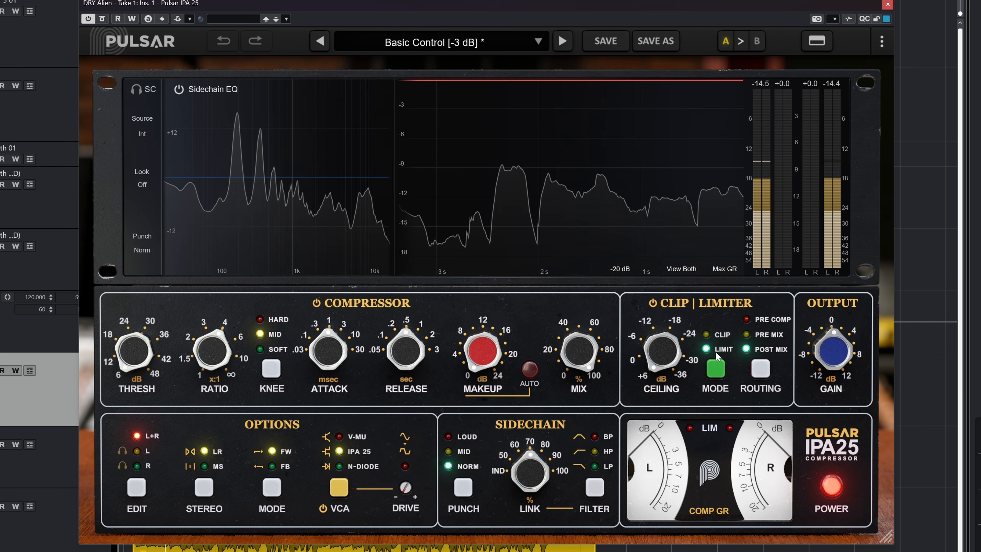
# - Adjust the Clip/Limiter ceiling on the DRY Alien - Take 1 vocal and reposition the compressor window
pyautogui.moveTo(666, 362); pyautogui.dragTo(653, 264)
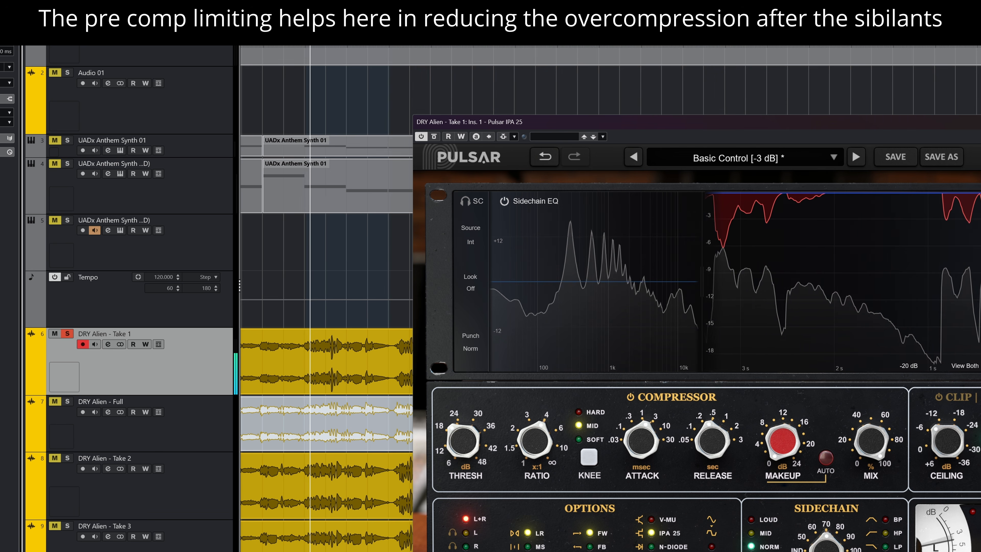
pyautogui.moveTo(663, 128); pyautogui.dragTo(396, 52)
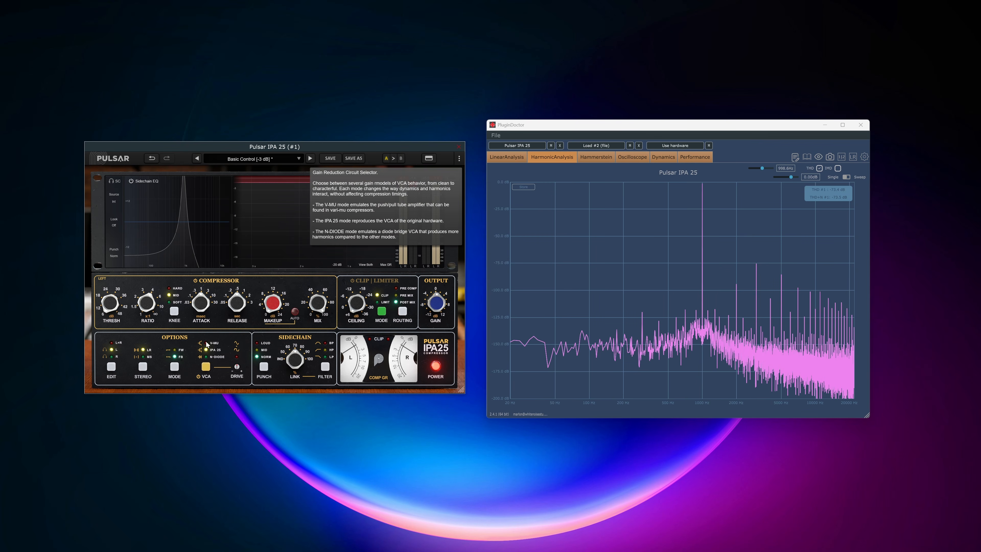
# - Set the test compressor's VCA circuit to N-Diode and turn off the plug-in's help tooltips
pyautogui.click(202, 367)
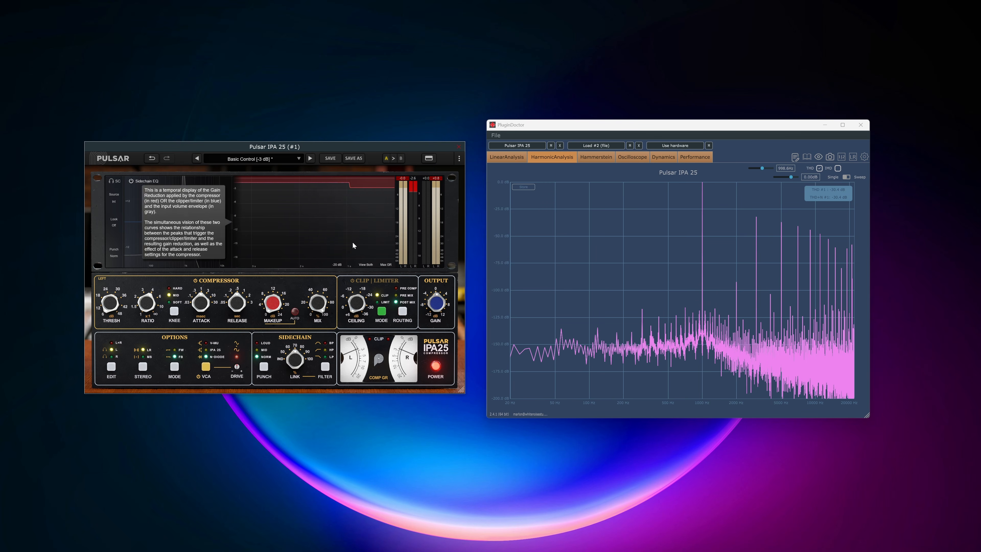
pyautogui.click(459, 159)
pyautogui.moveTo(451, 180)
pyautogui.click(411, 197)
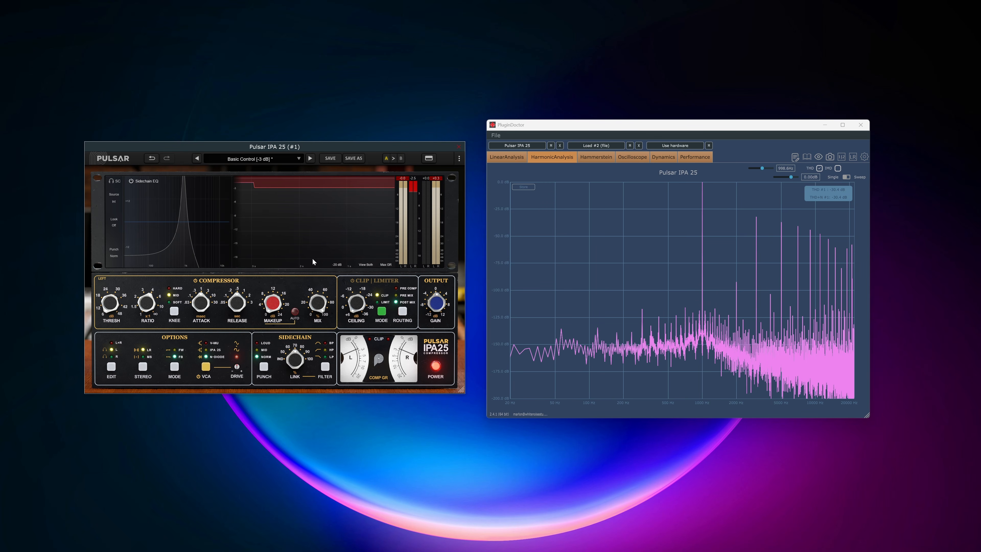
# - Cycle the VCA circuit through V-MU, IPA 25 and N-Diode, comparing their harmonics in PluginDoctor's harmonic analysis
pyautogui.click(206, 367)
pyautogui.click(206, 370)
pyautogui.click(206, 370)
pyautogui.click(207, 370)
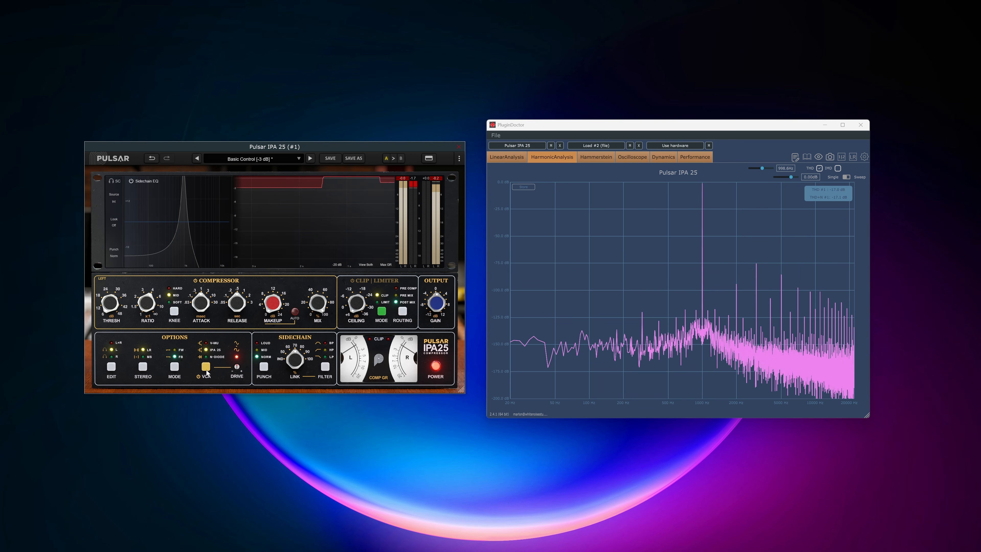
pyautogui.click(207, 370)
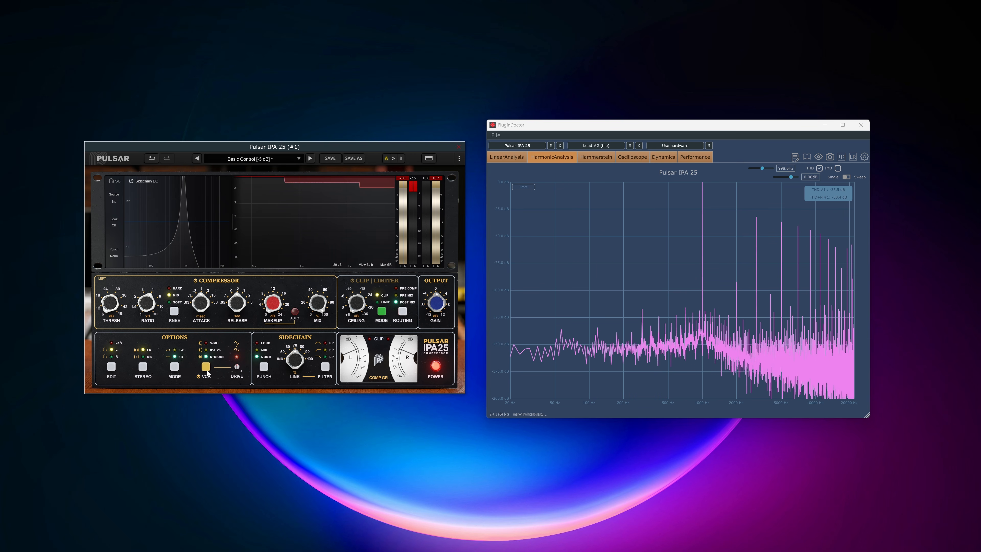
pyautogui.click(207, 370)
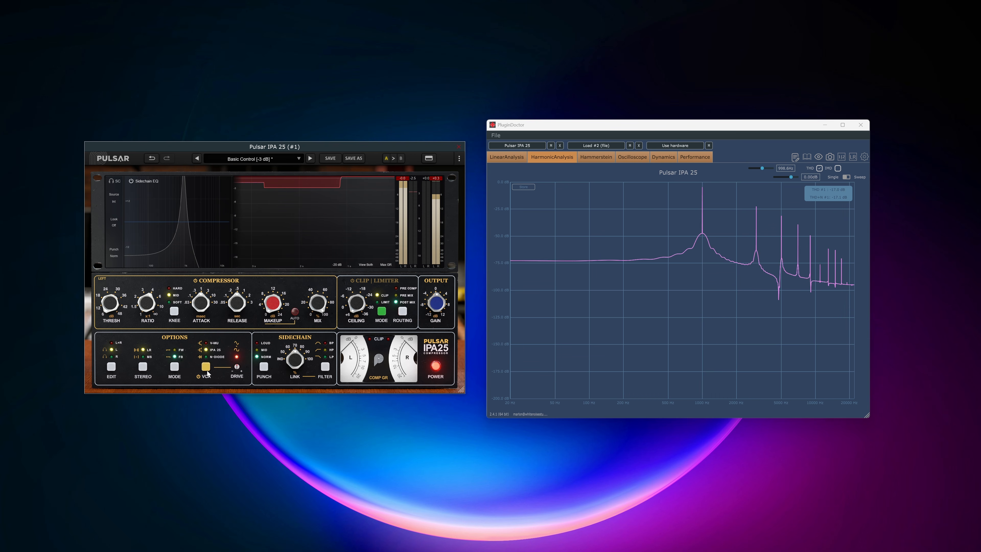
pyautogui.click(207, 370)
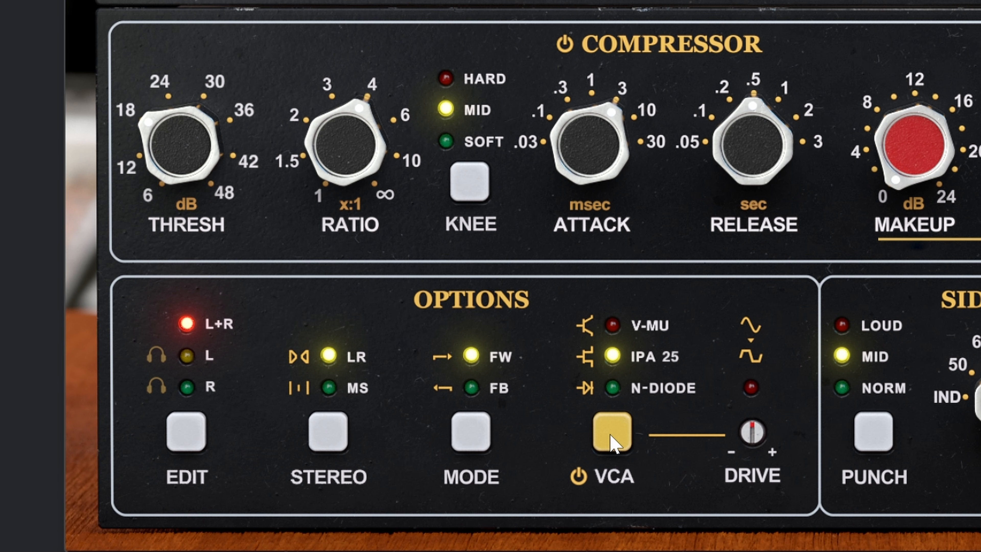
# - Switch the compressor's VCA circuit from IPA 25 to V-MU
pyautogui.click(611, 440)
pyautogui.click(611, 440)
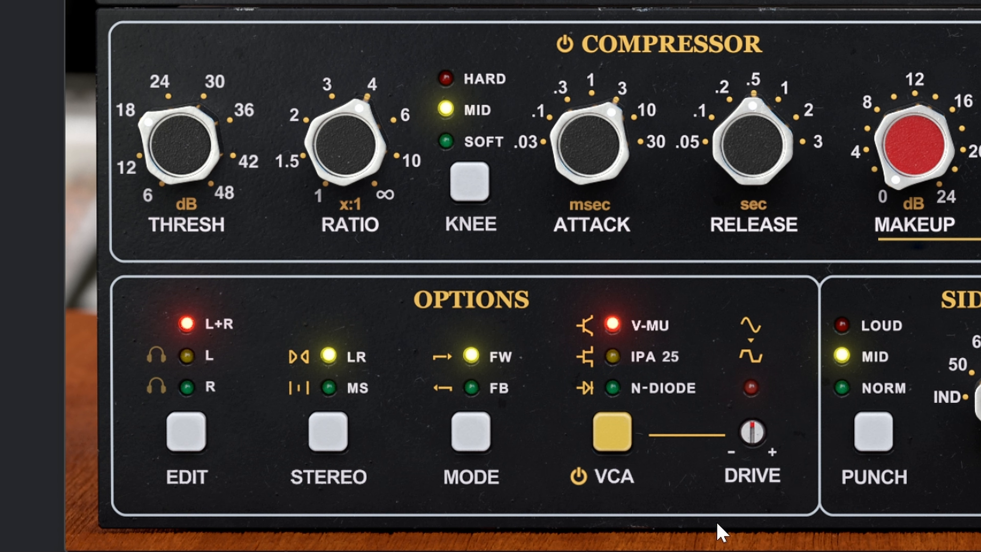
# - Cycle the channel edit selection through L and R, then return it to L+R
pyautogui.click(187, 441)
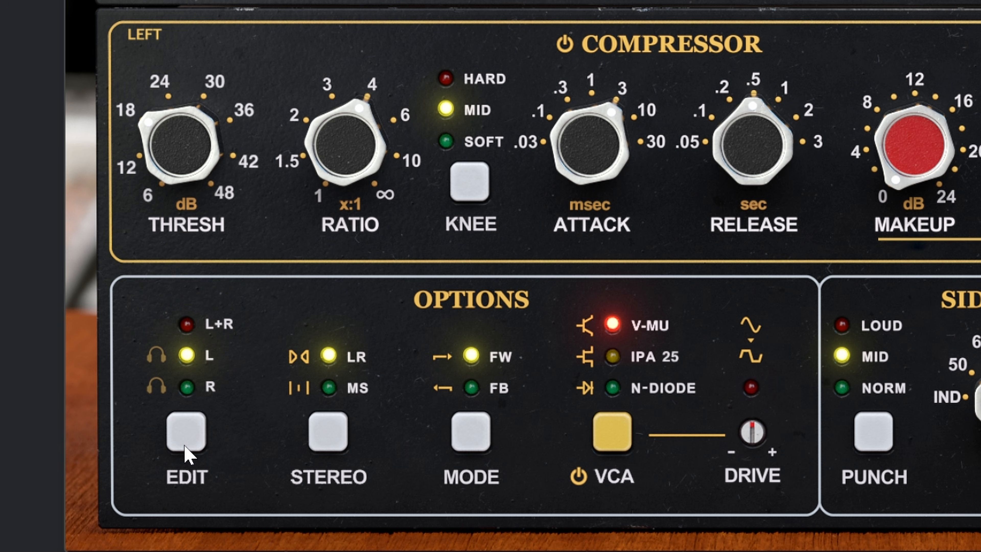
pyautogui.click(185, 446)
pyautogui.click(185, 445)
pyautogui.click(185, 445)
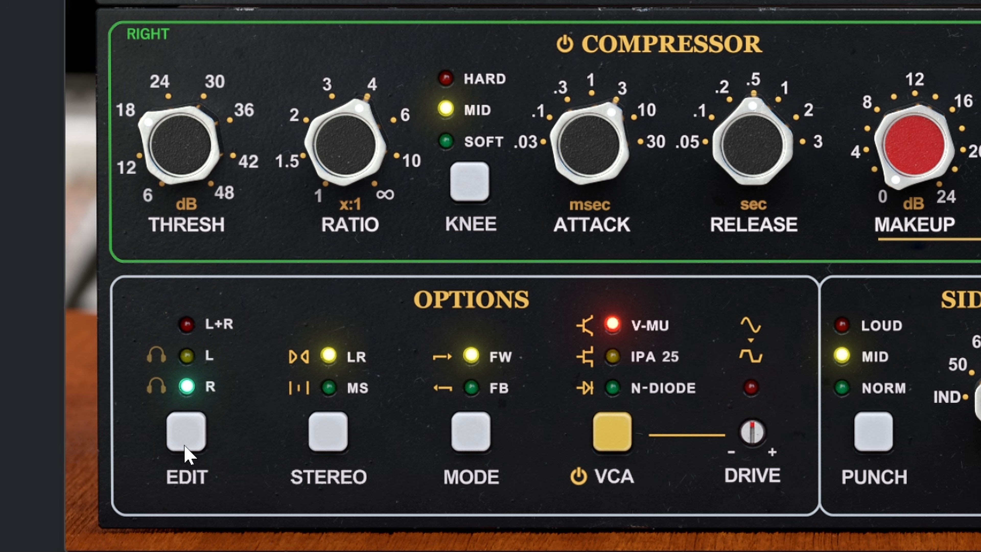
pyautogui.click(185, 445)
pyautogui.click(189, 323)
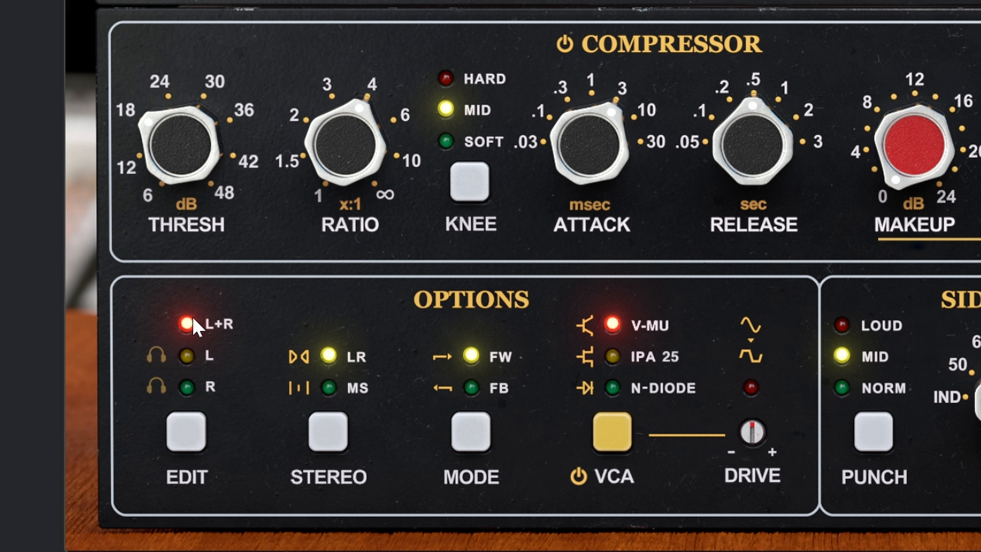